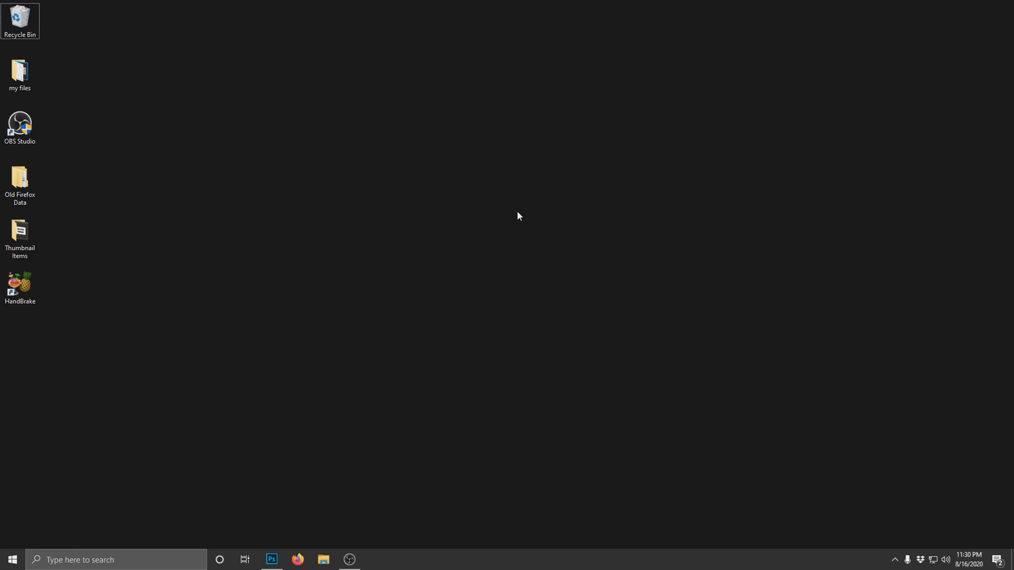
- Switch to Photoshop and nudge the screenshot background slightly to the left on the canvas
click(272, 559)
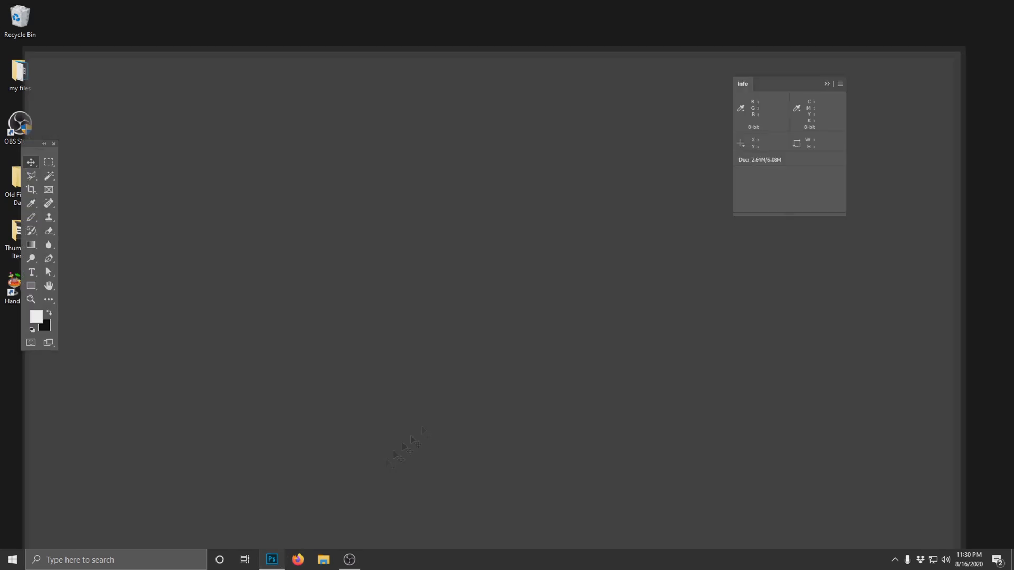
scroll(543, 265, down, 4)
scroll(543, 265, up, 8)
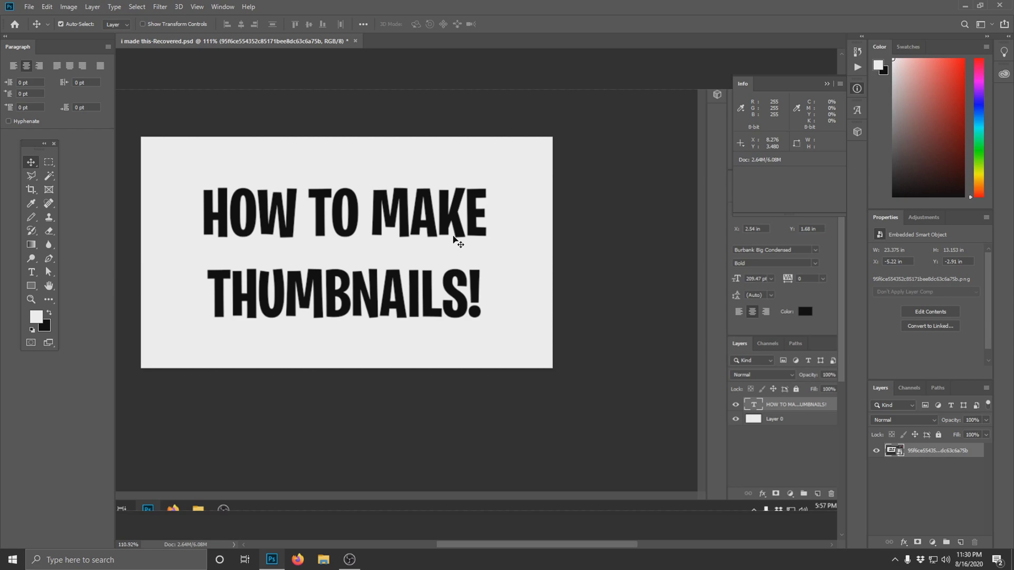
drag(548, 215, 539, 217)
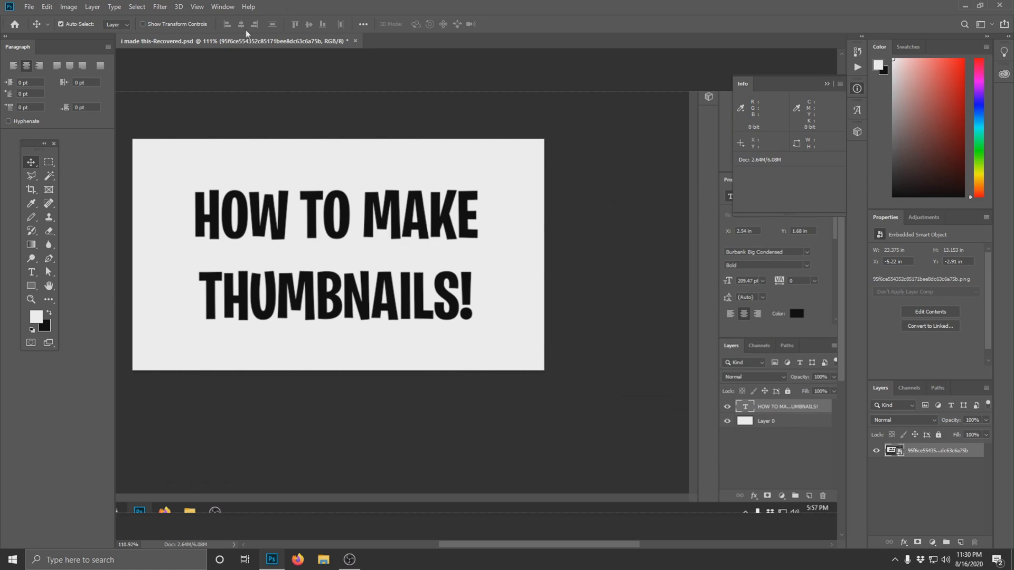
- Apply a light Gaussian Blur to the screenshot background so its lettering turns soft
click(160, 6)
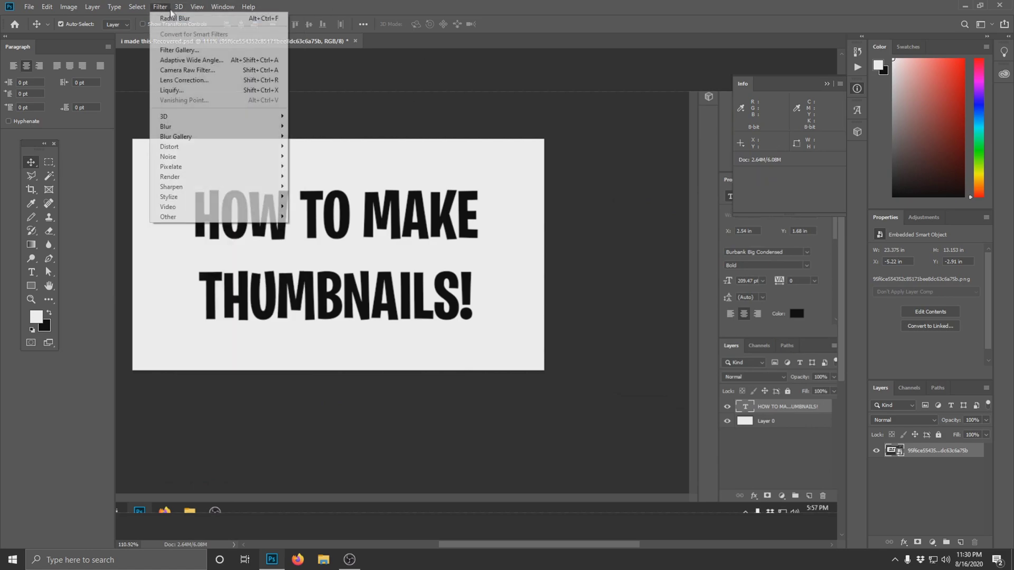
mouse_move(180, 126)
click(322, 167)
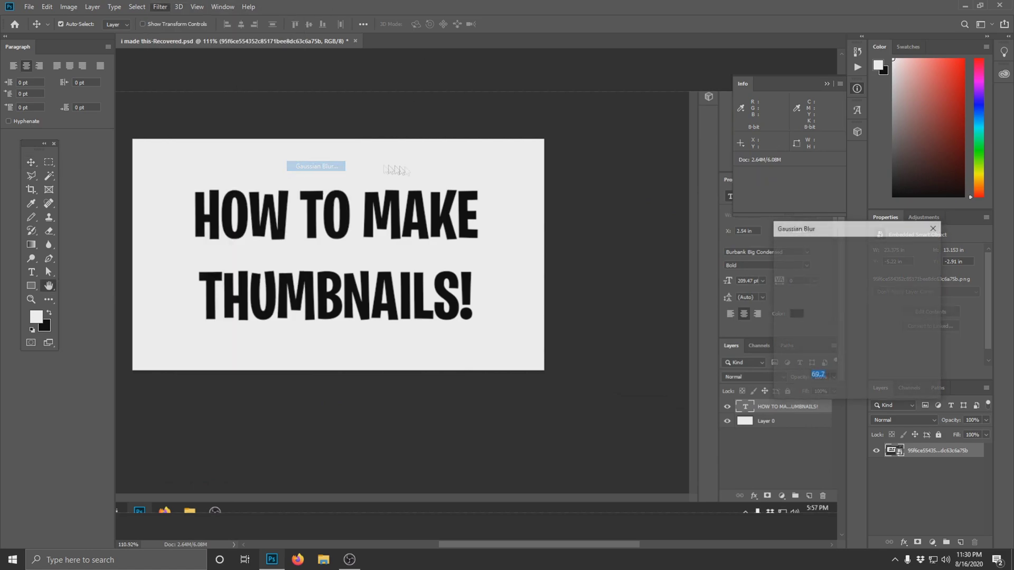
mouse_move(841, 392)
mouse_down()
mouse_move(801, 388)
mouse_move(821, 393)
mouse_up()
click(916, 248)
key(v)
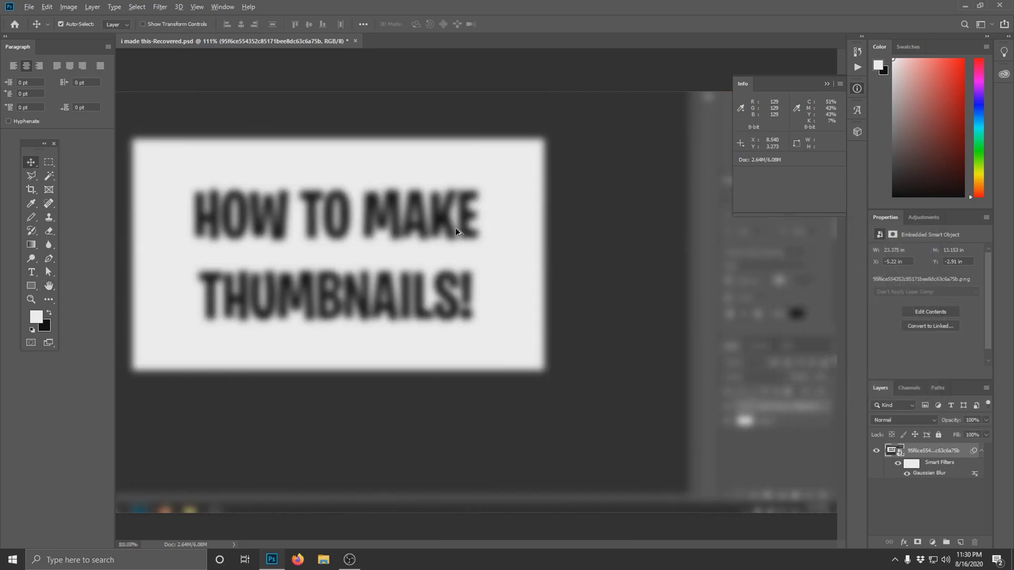
scroll(464, 227, down, 4)
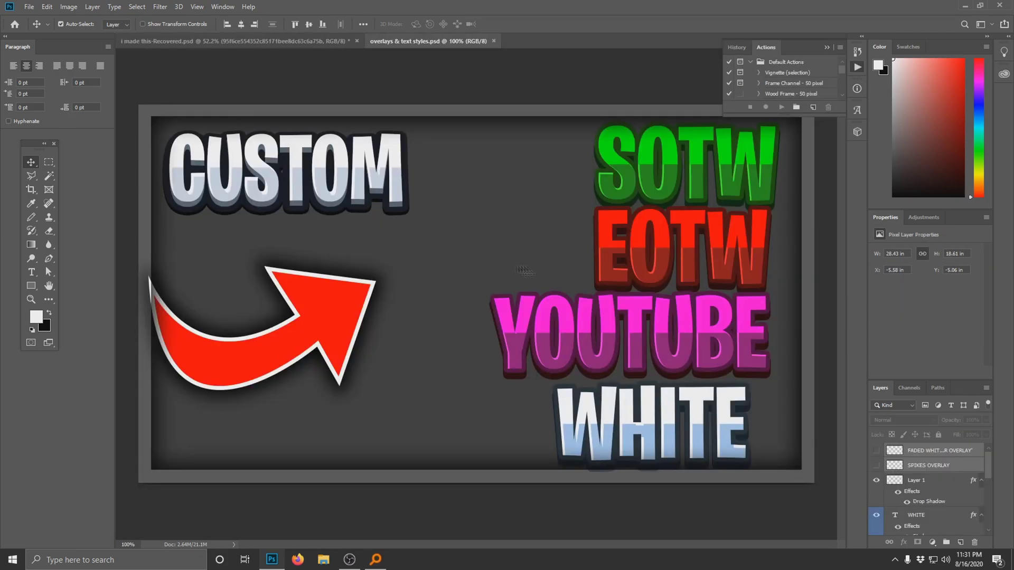
- In overlays & text styles.psd, shift the pink YOUTUBE text slightly left and move the red EOTW text toward the middle
click(327, 321)
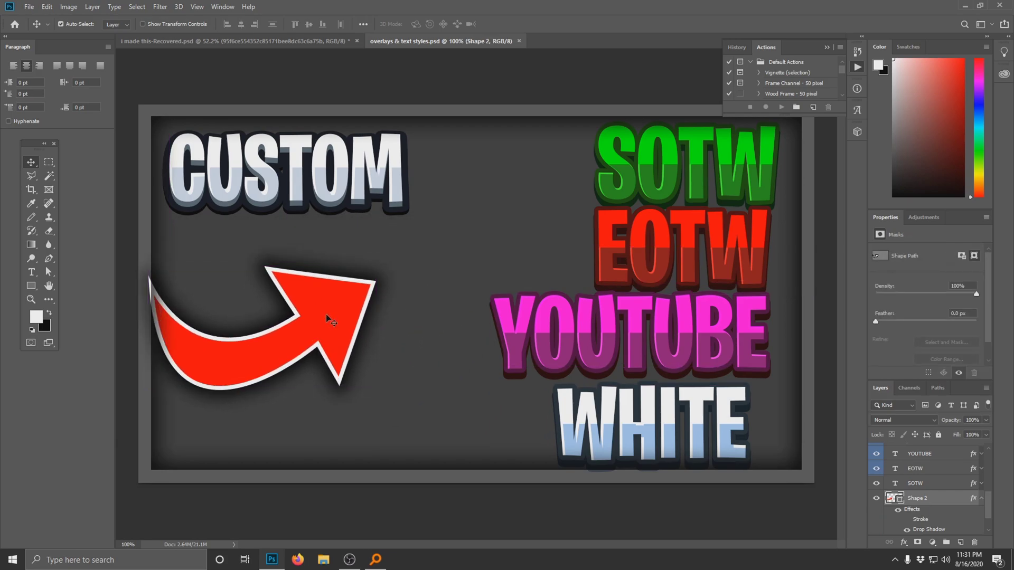
drag(651, 344, 632, 346)
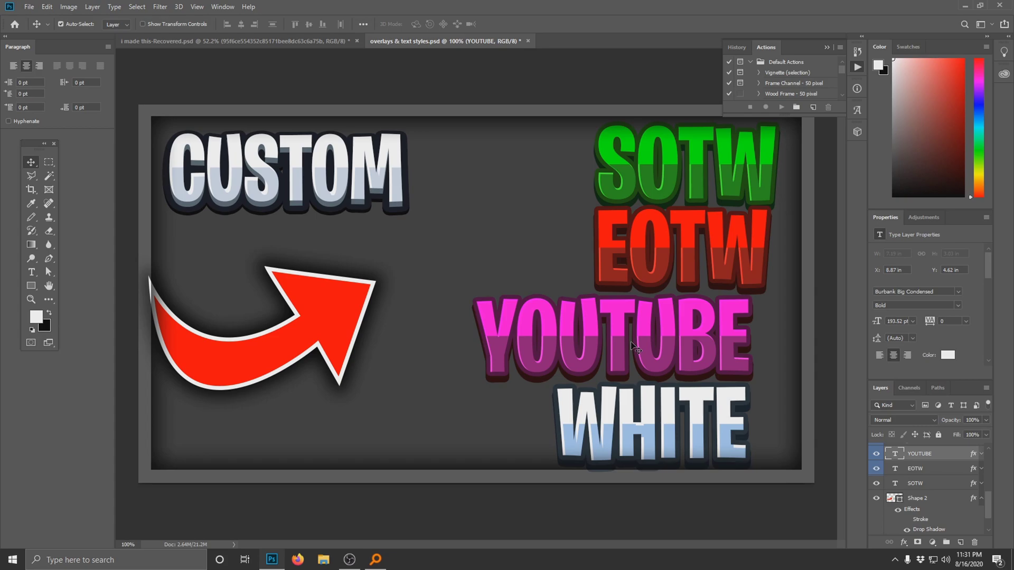
drag(733, 248, 600, 235)
- Try replacing the red EOTW text with a short self-introduction and repositioning it
double_click(576, 223)
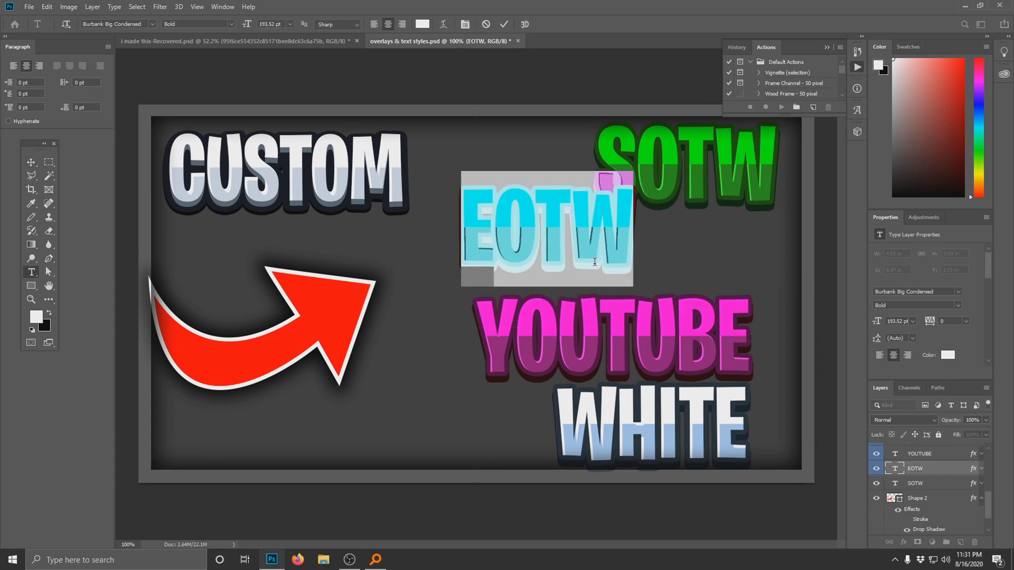
text(hi my nam)
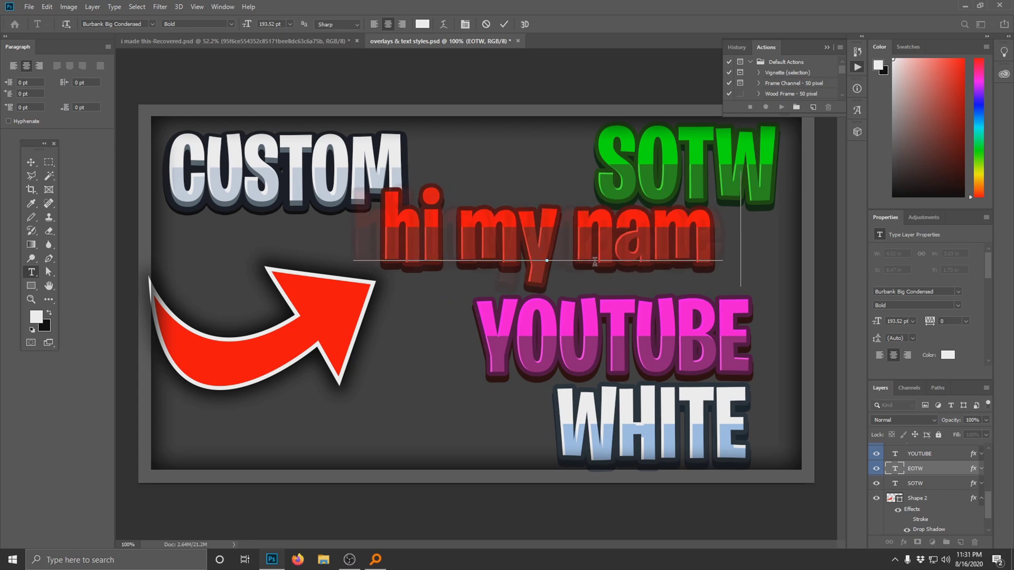
text(e is castr)
drag(615, 227, 421, 272)
click(504, 25)
key(Delete)
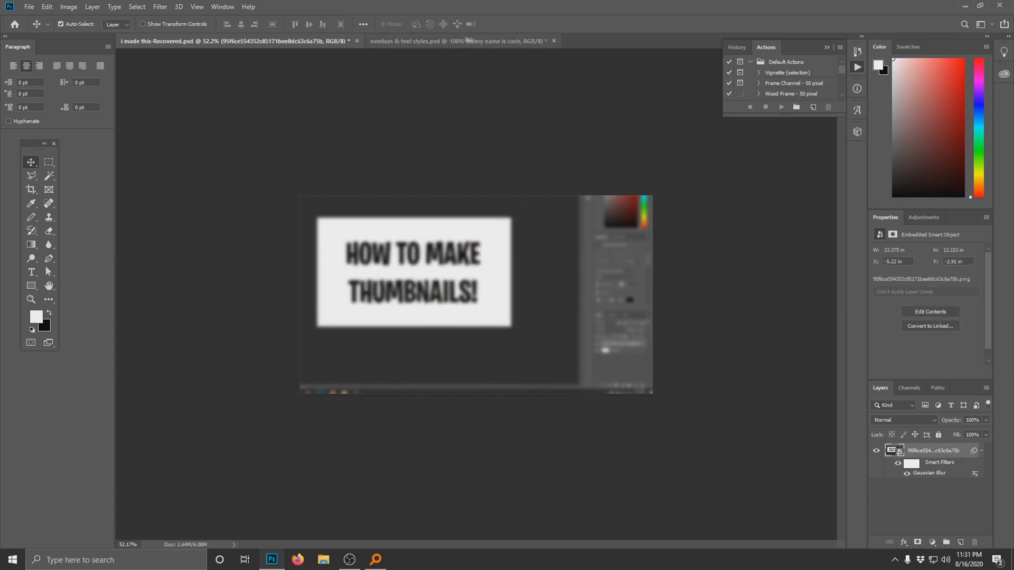
- Revert the red text to EOTW and move it back beneath the green SOTW text
click(468, 41)
key(Delete)
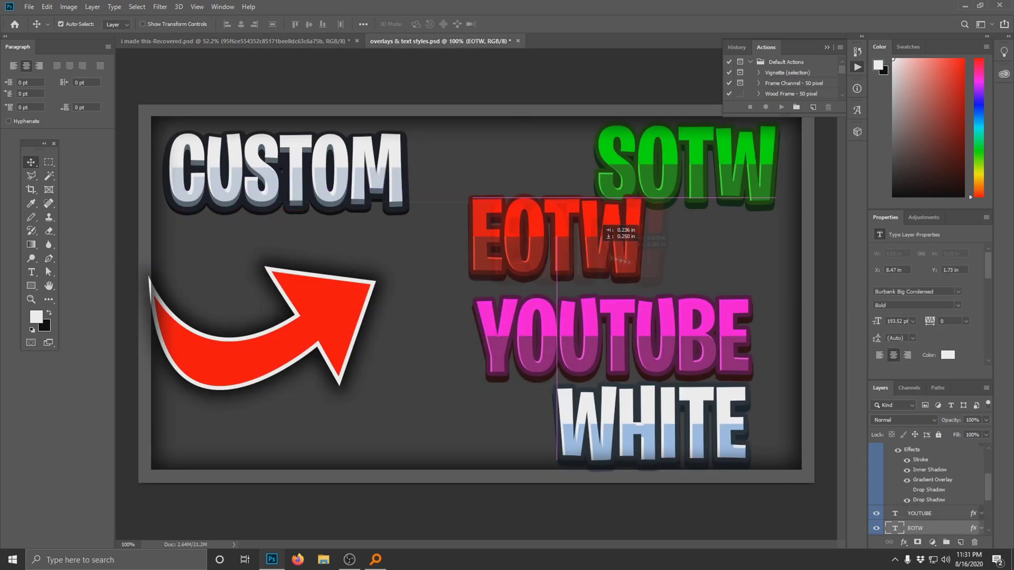
drag(564, 256, 696, 264)
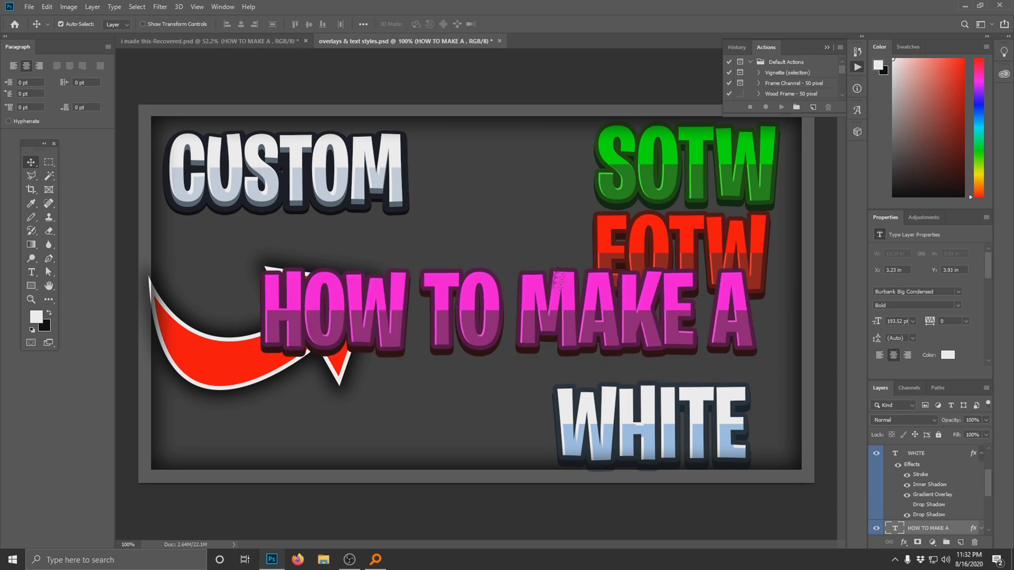
- Reword the pink YOUTUBE text as "HOW TO MAKE A" and the white text as "THUMBNAIL", placing THUMBNAIL underneath
drag(552, 271, 595, 242)
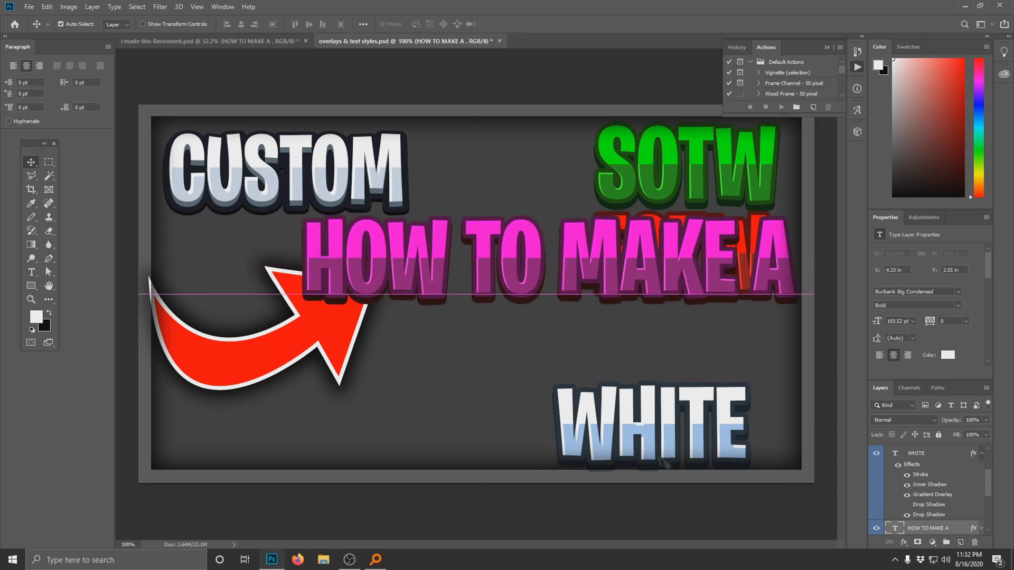
drag(664, 465, 461, 351)
double_click(481, 355)
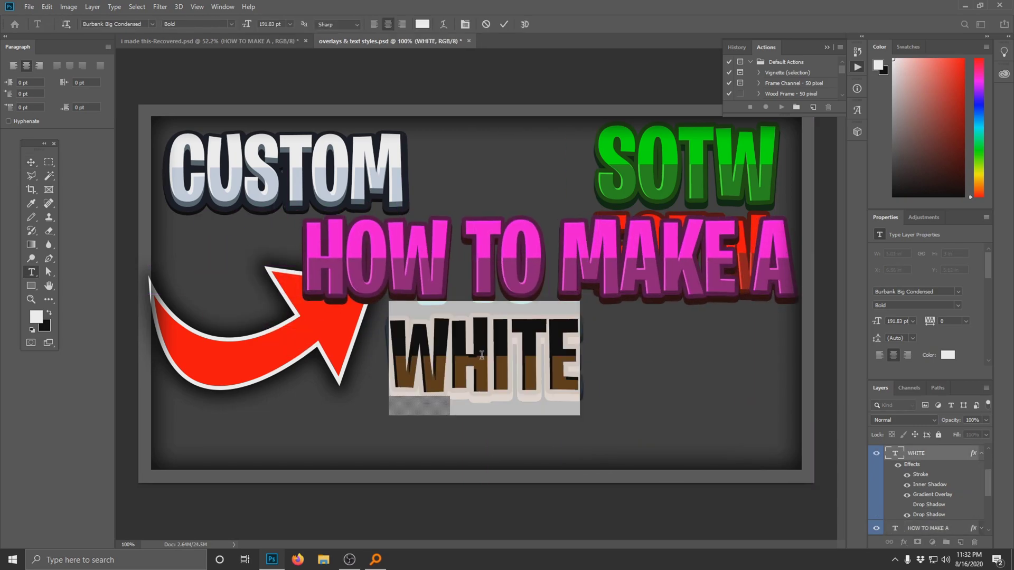
text(thumbn)
key(ctrl+a)
text(TH)
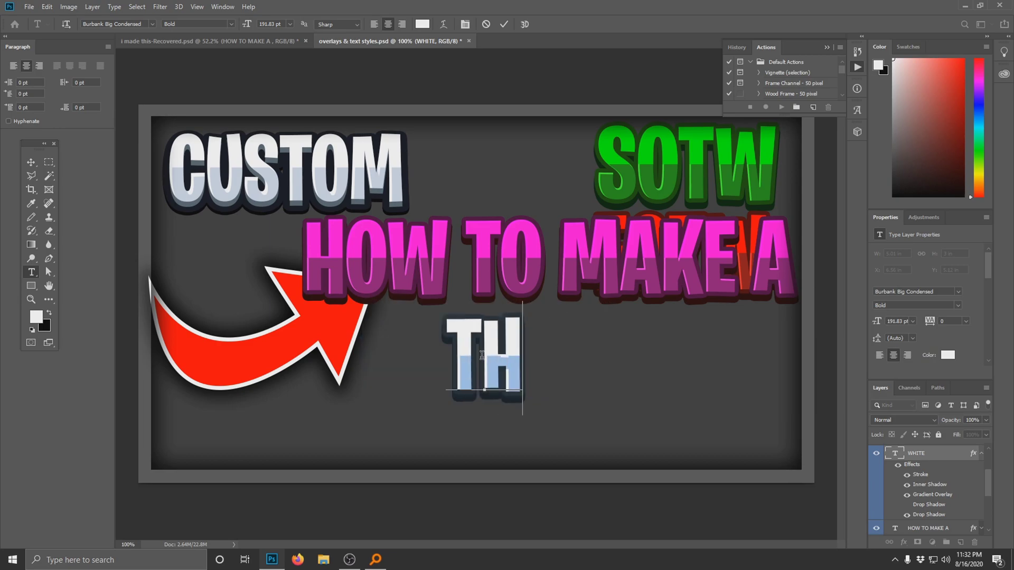
text(UMBNAIL)
click(504, 24)
key(v)
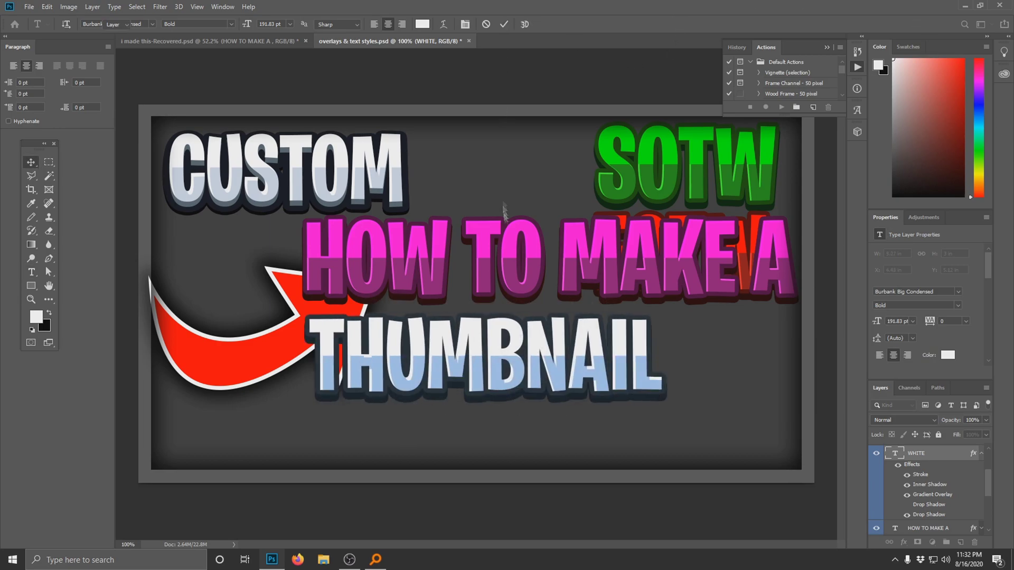
- Bring both text layers into i made this-Recovered.psd and stack them near the canvas's upper-left corner, HOW TO MAKE A above THUMBNAIL
key(ctrl+Tab)
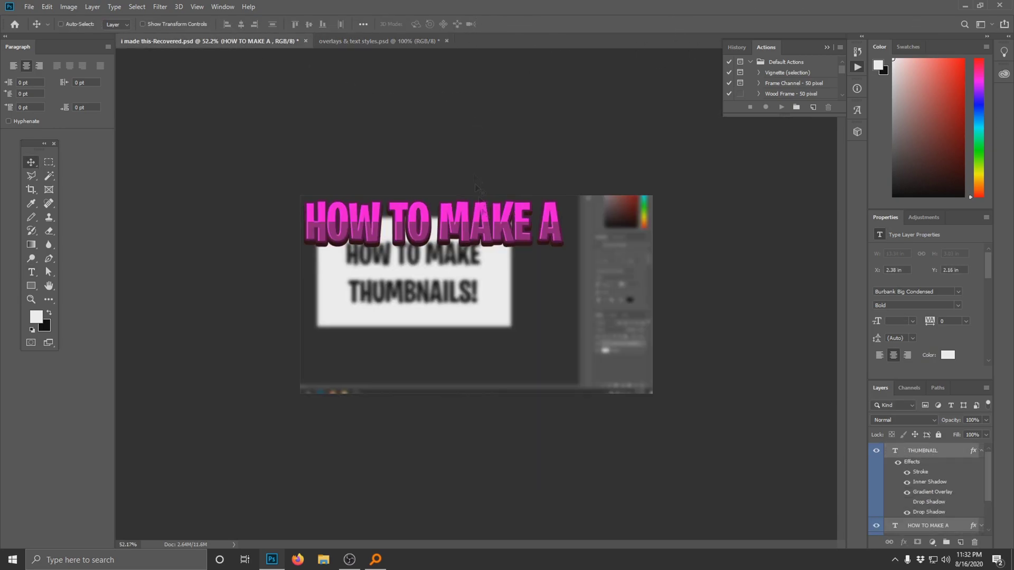
drag(476, 187, 498, 372)
ctrl+click(444, 237)
key(Delete)
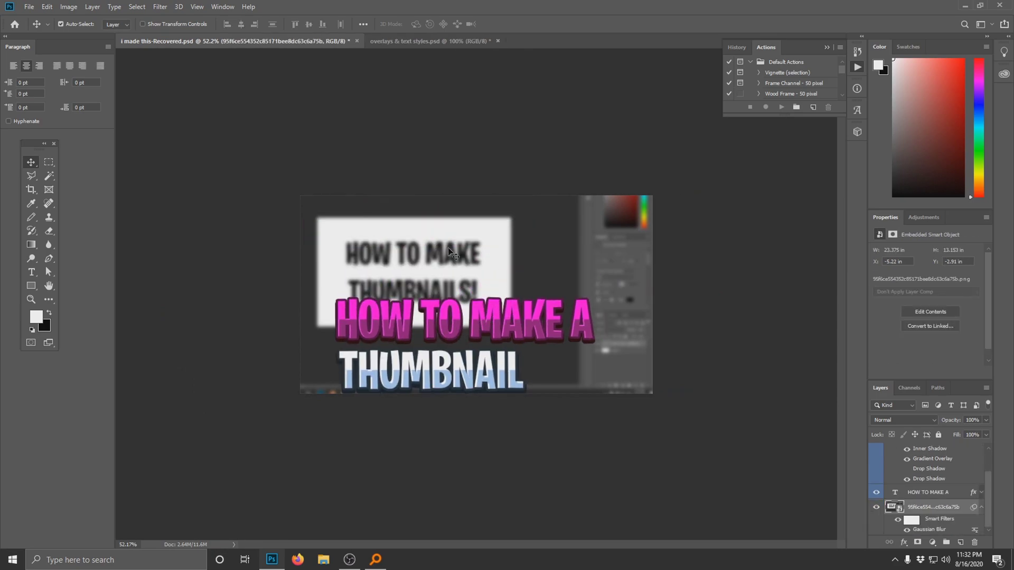
drag(468, 338, 422, 236)
drag(409, 350, 388, 237)
- Nudge the blurred background slightly to the right behind the text
click(418, 352)
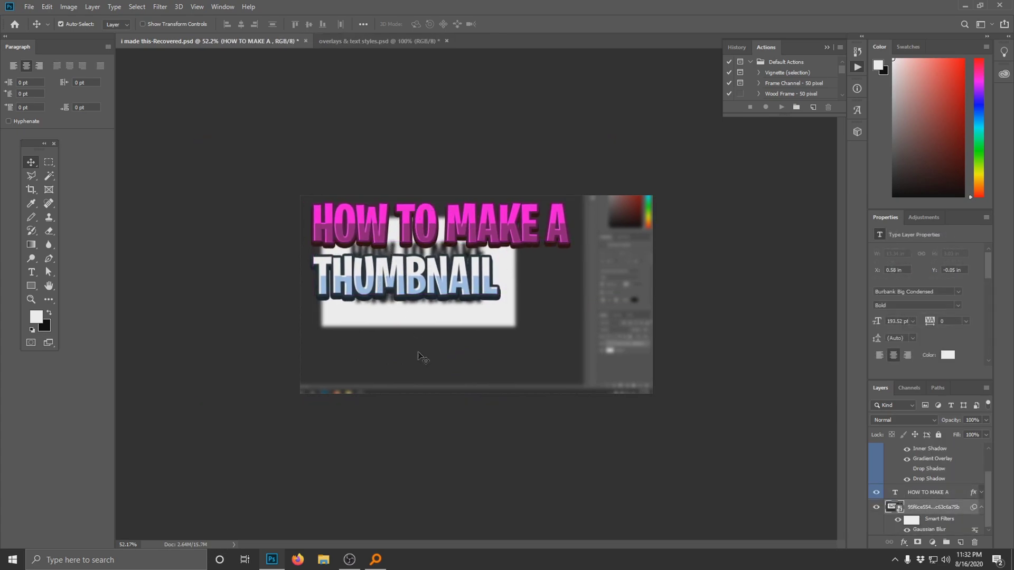
drag(418, 352, 419, 353)
scroll(464, 358, down, 6)
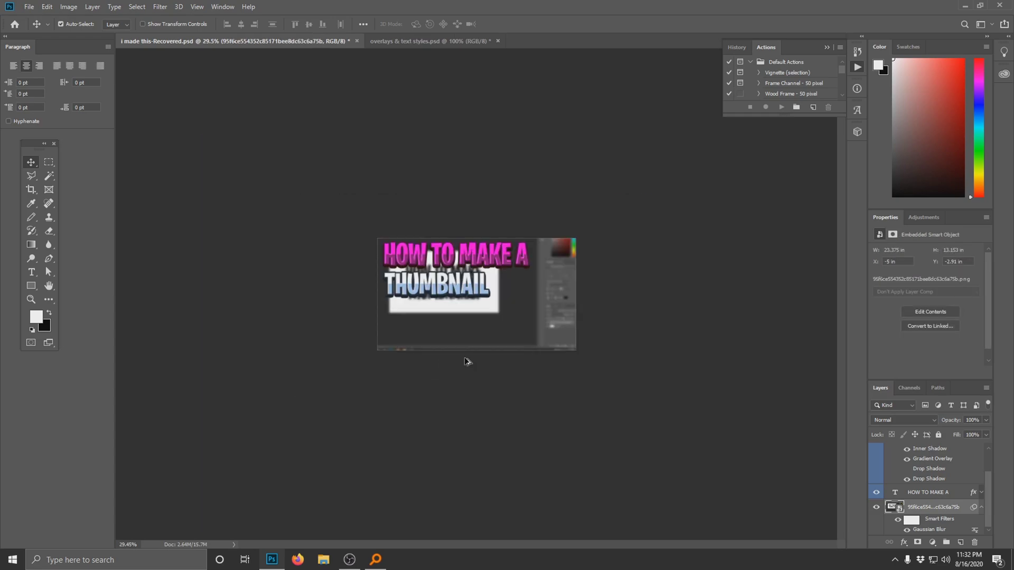
scroll(407, 330, up, 4)
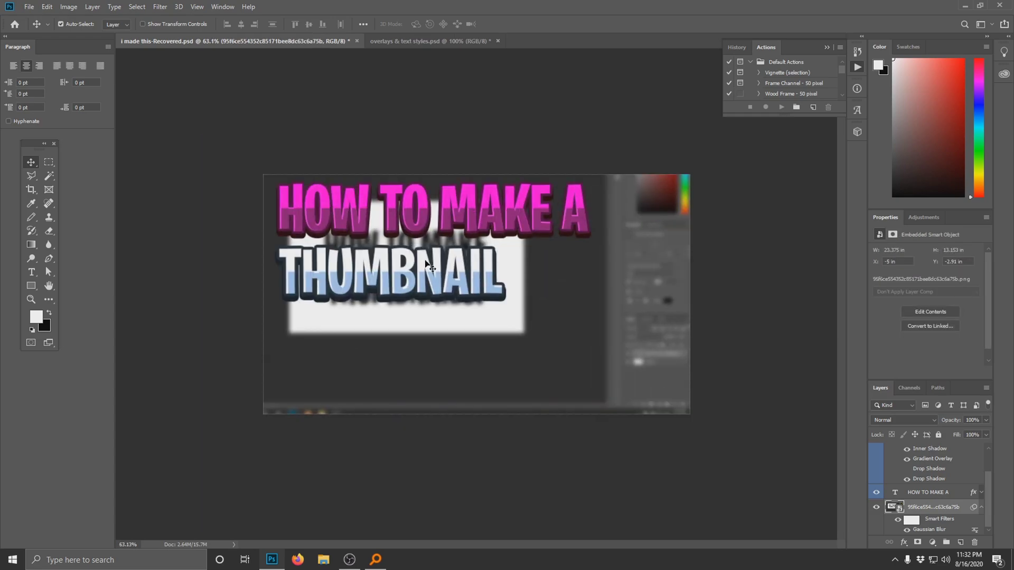
- Copy the red curved arrow from overlays & text styles.psd and transform it to point up-left from the thumbnail's lower-right corner
click(420, 41)
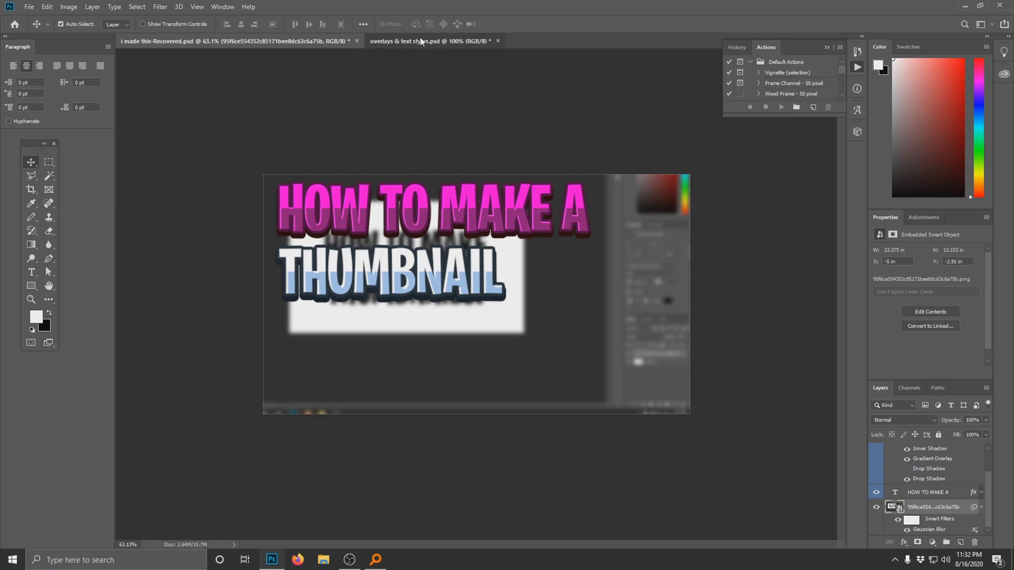
drag(209, 289, 556, 257)
key(ctrl+t)
drag(575, 434, 640, 379)
click(506, 24)
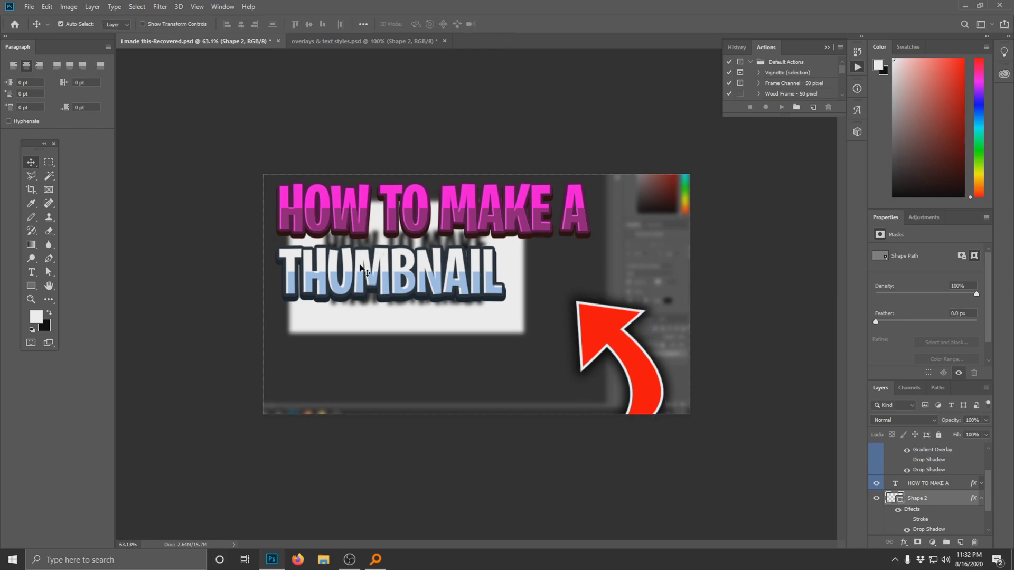
- Enlarge the HOW TO MAKE A and THUMBNAIL texts together until the upper line nearly spans the thumbnail's width
click(466, 270)
shift+click(437, 203)
key(ctrl+t)
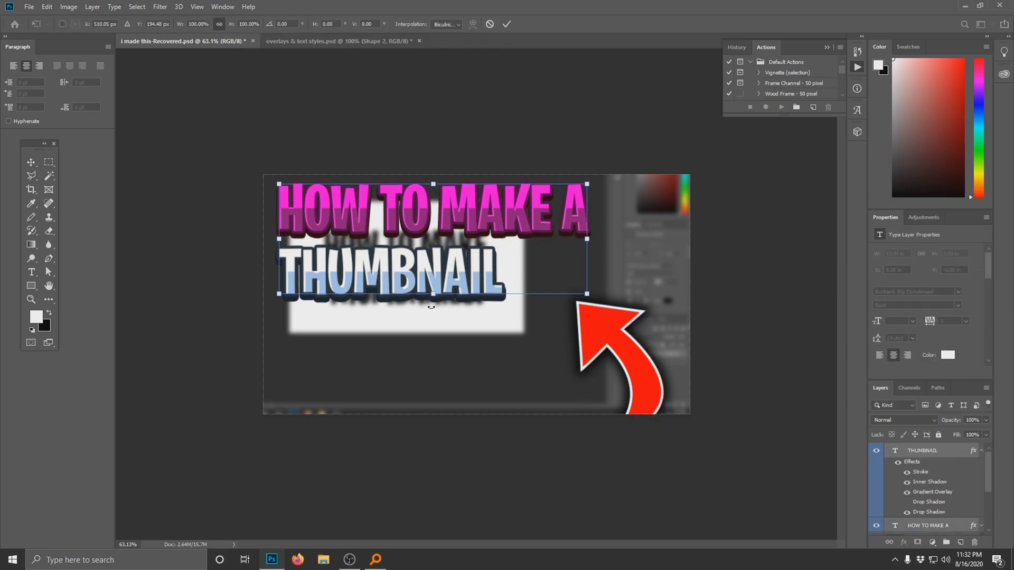
drag(434, 294, 440, 337)
drag(429, 296, 466, 291)
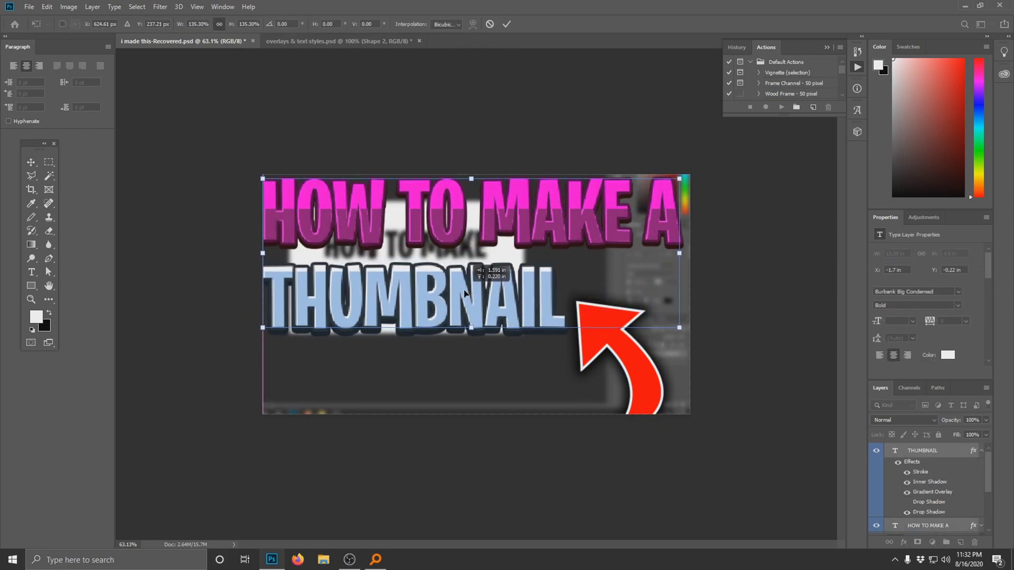
scroll(404, 319, up, 3)
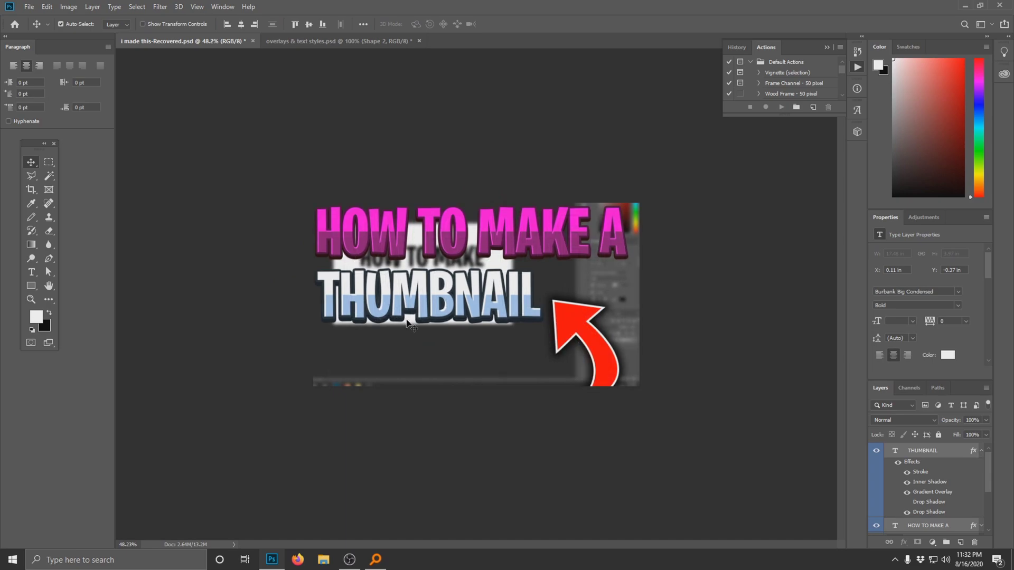
- Check the thumbnail at a small size and nudge both text lines slightly to the right
scroll(508, 287, down, 3)
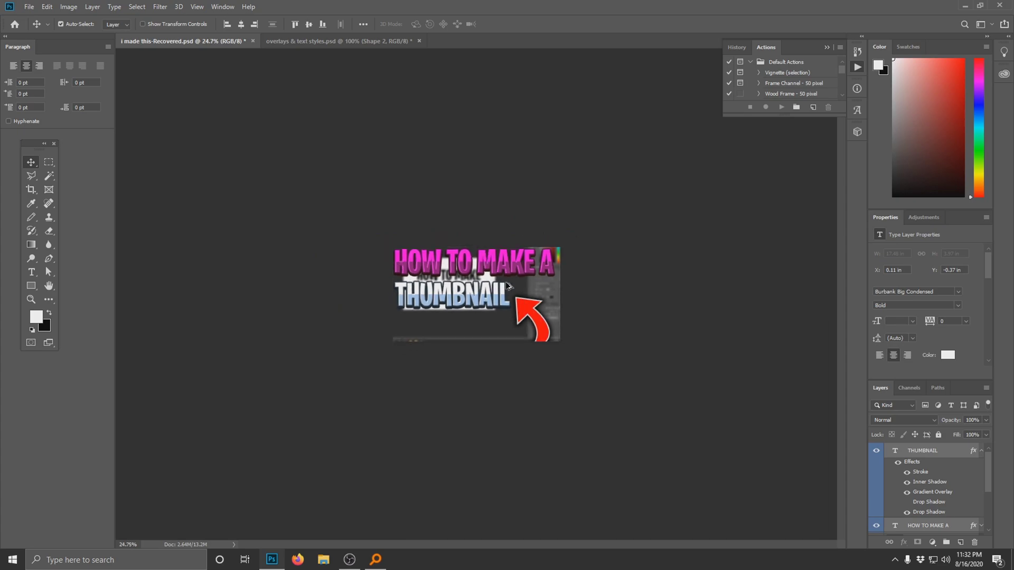
scroll(514, 286, down, 2)
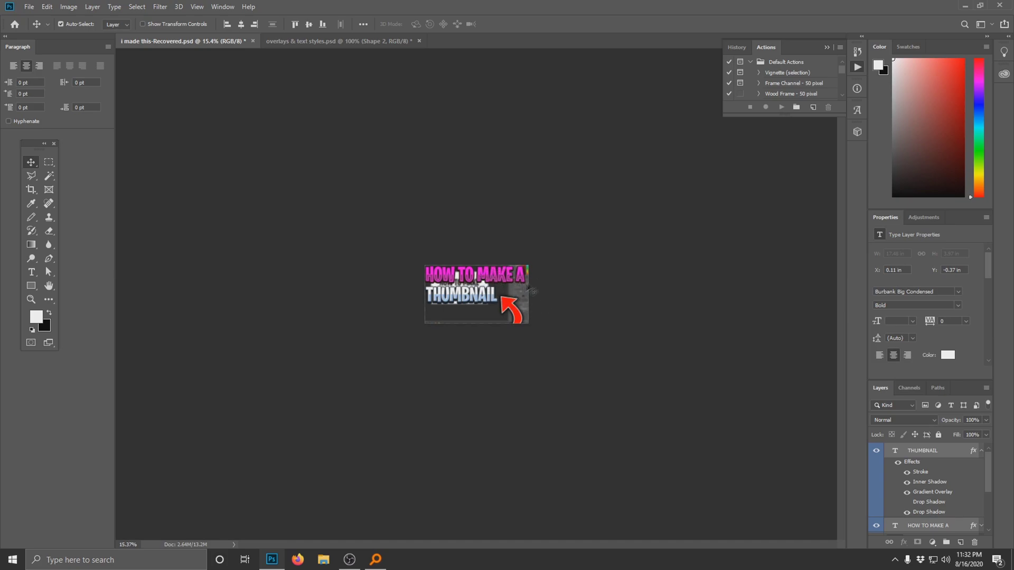
scroll(476, 294, up, 5)
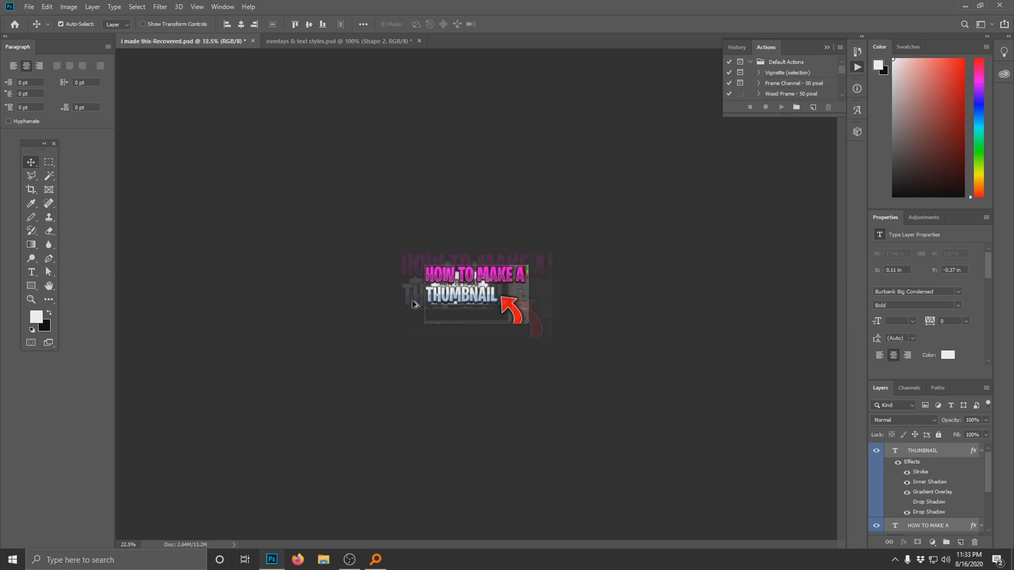
drag(308, 190, 311, 193)
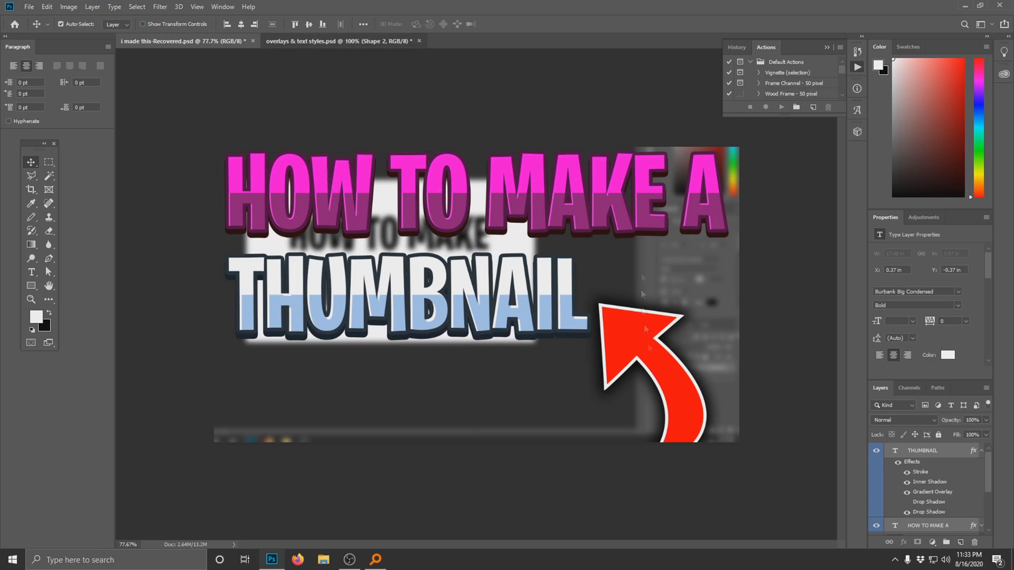
- Make the SPIKES OVERLAY layer and the faded white overlay layer above it visible in overlays & text styles.psd
click(338, 40)
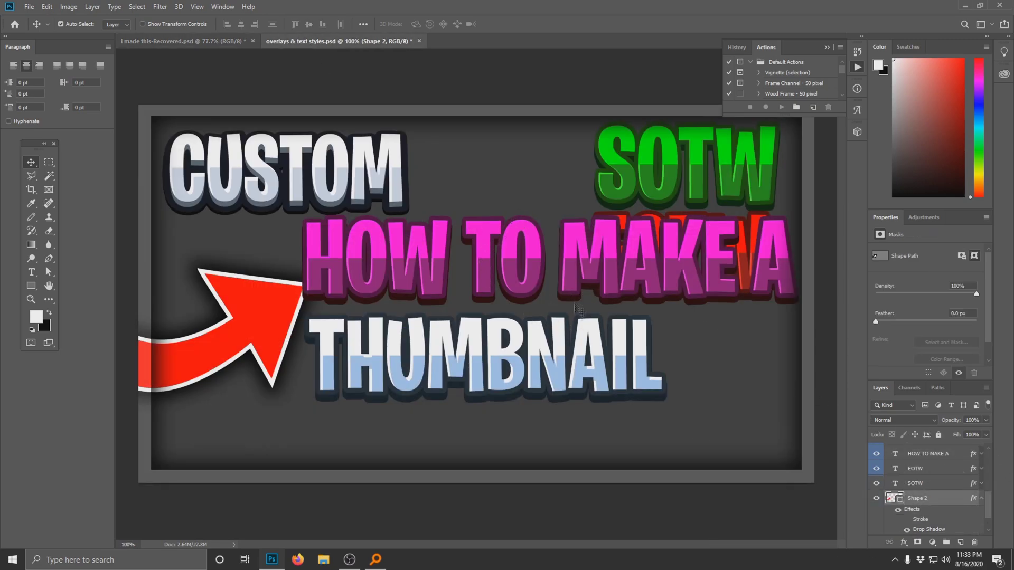
scroll(896, 477, up, 5)
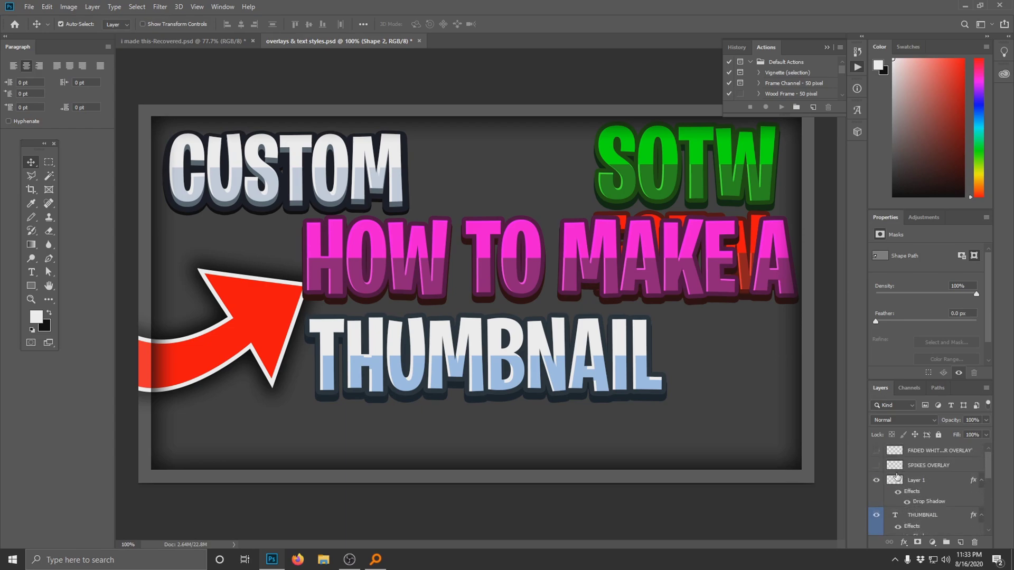
drag(876, 463, 876, 452)
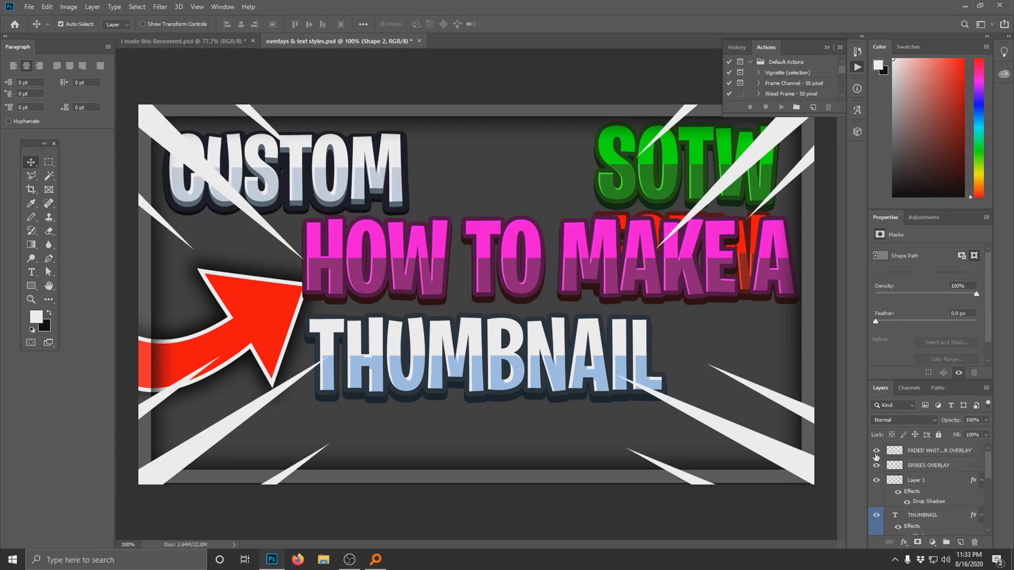
- Hide the SPIKES OVERLAY layer and copy the faded border frame from overlays & text styles.psd into the thumbnail, fitted to the canvas edges
click(876, 465)
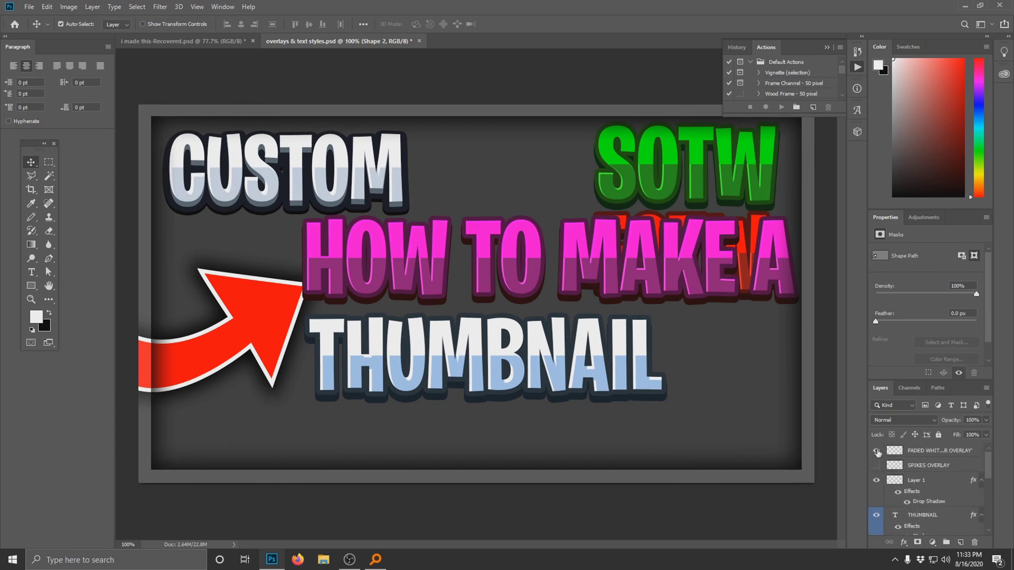
click(926, 453)
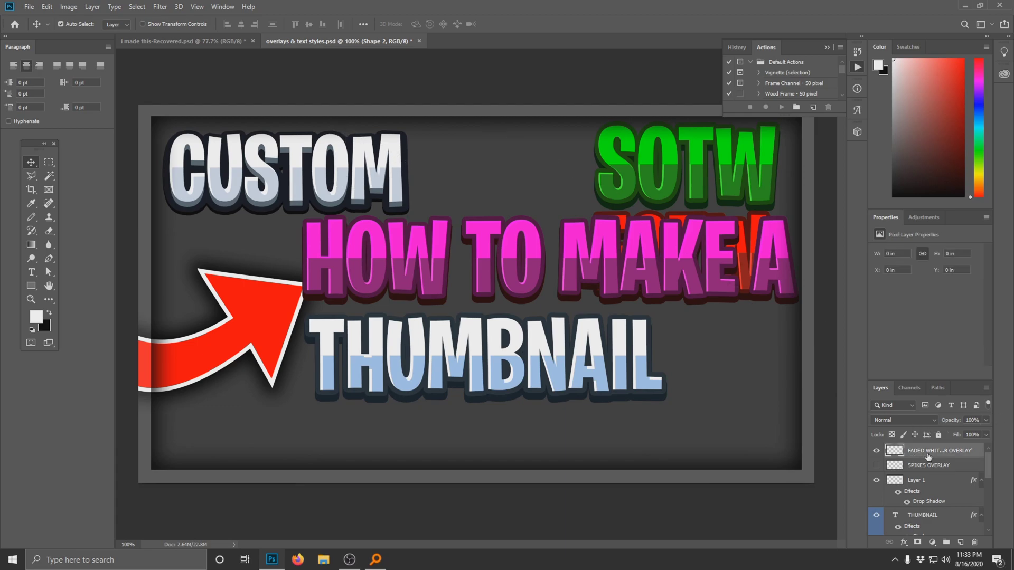
key(ctrl+c)
click(204, 43)
key(ctrl+v)
key(ctrl)
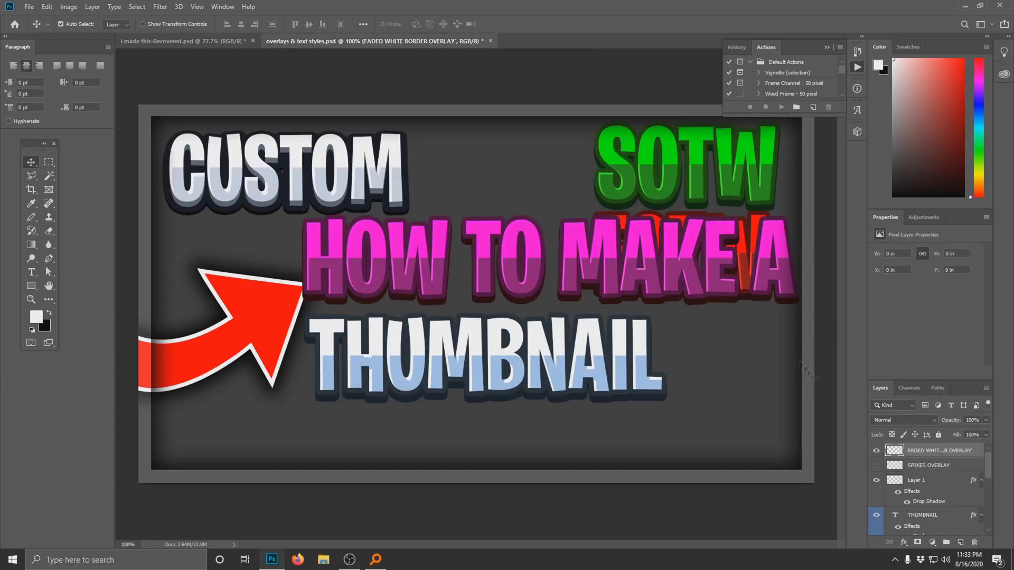
drag(804, 321, 232, 43)
drag(400, 178, 382, 154)
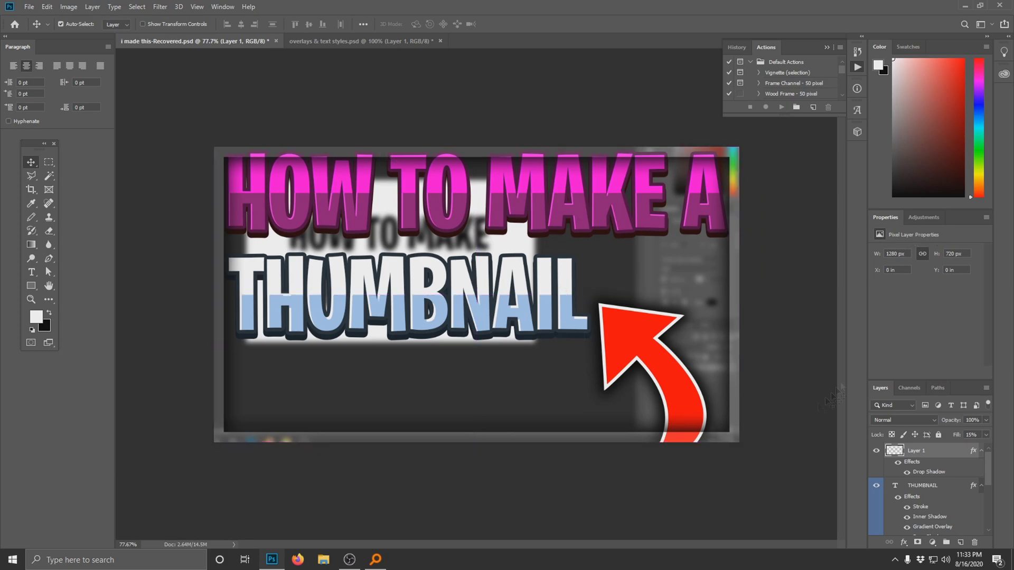
- Show SPIKES OVERLAY in overlays & text styles.psd, copy it into the thumbnail over the full canvas, and place it beneath the text layers
click(364, 41)
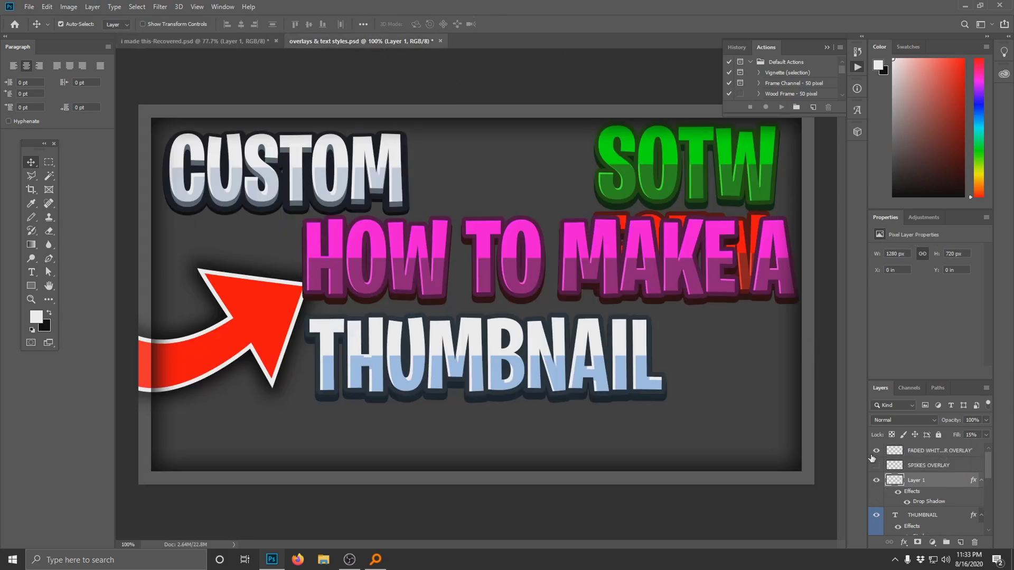
click(877, 465)
drag(750, 163, 235, 93)
drag(919, 453, 931, 514)
- Move the HOW TO MAKE A and THUMBNAIL lines down toward the thumbnail's middle and check the layout at a small size
drag(359, 210, 360, 227)
scroll(370, 231, down, 10)
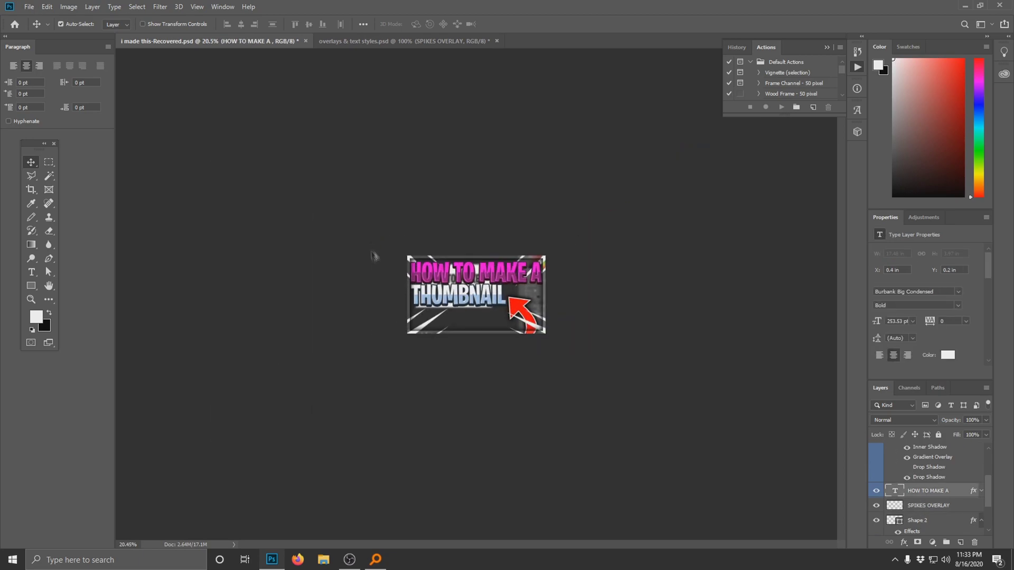
scroll(371, 231, up, 3)
drag(394, 302, 394, 328)
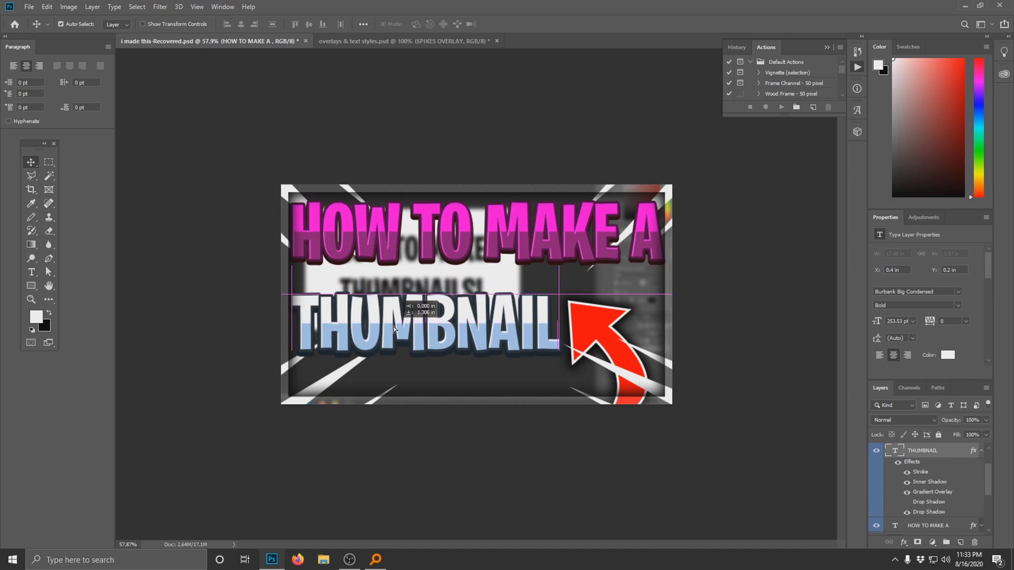
drag(397, 226, 397, 246)
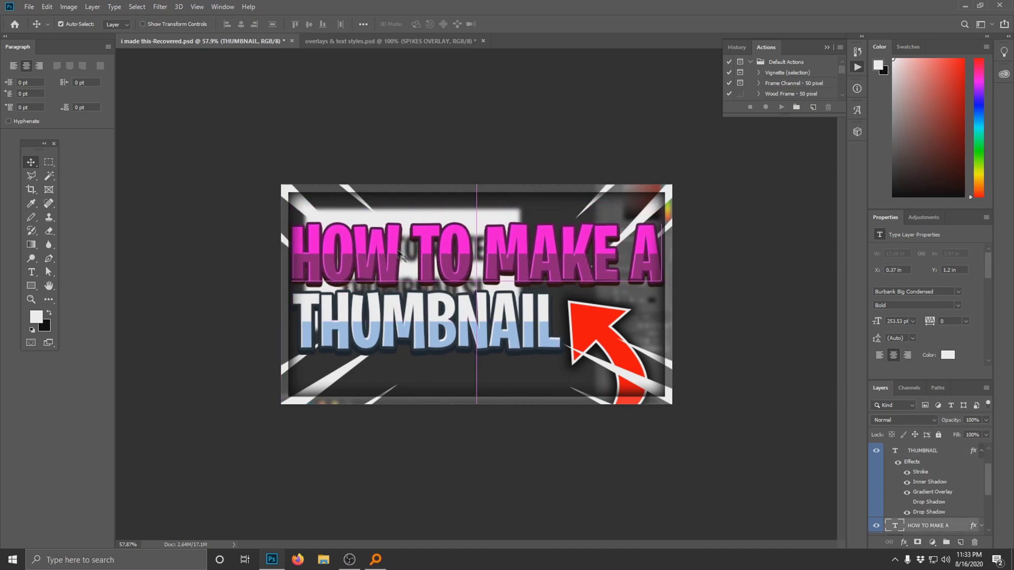
scroll(440, 308, down, 5)
scroll(440, 308, up, 3)
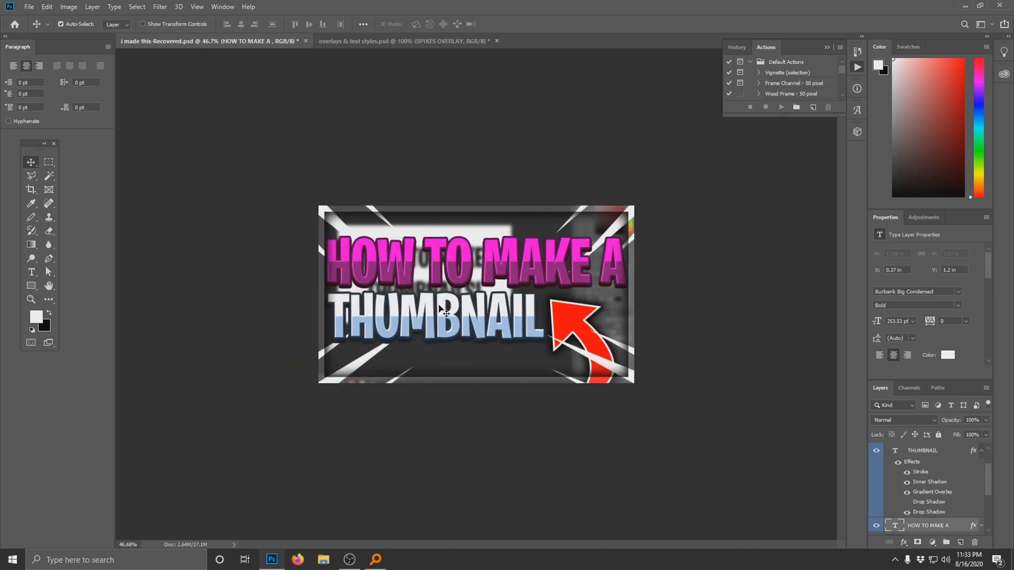
scroll(957, 491, up, 3)
- Add a Hue/Saturation adjustment layer above the border frame layer, keeping the default name and Normal mode
click(915, 452)
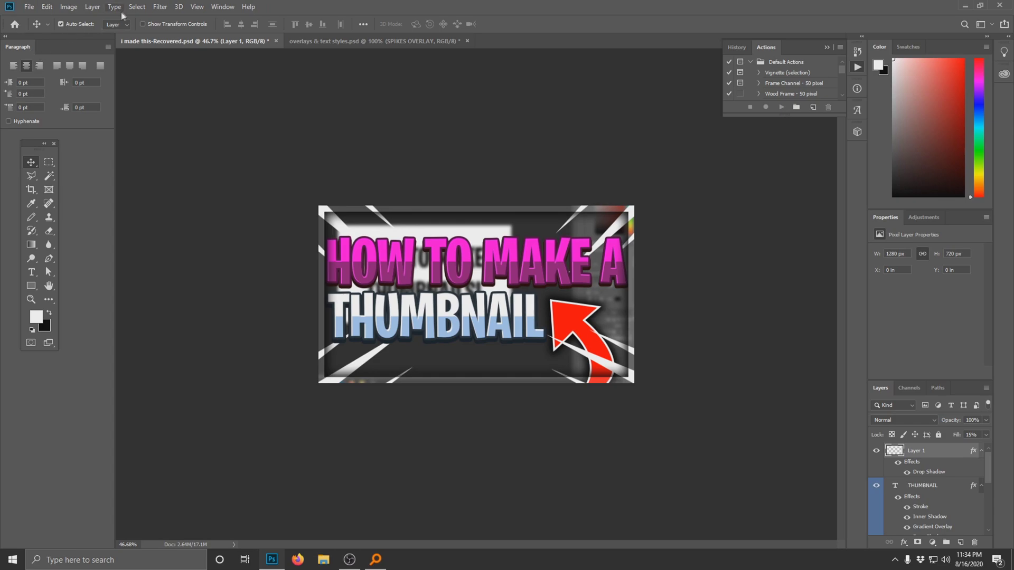
click(137, 7)
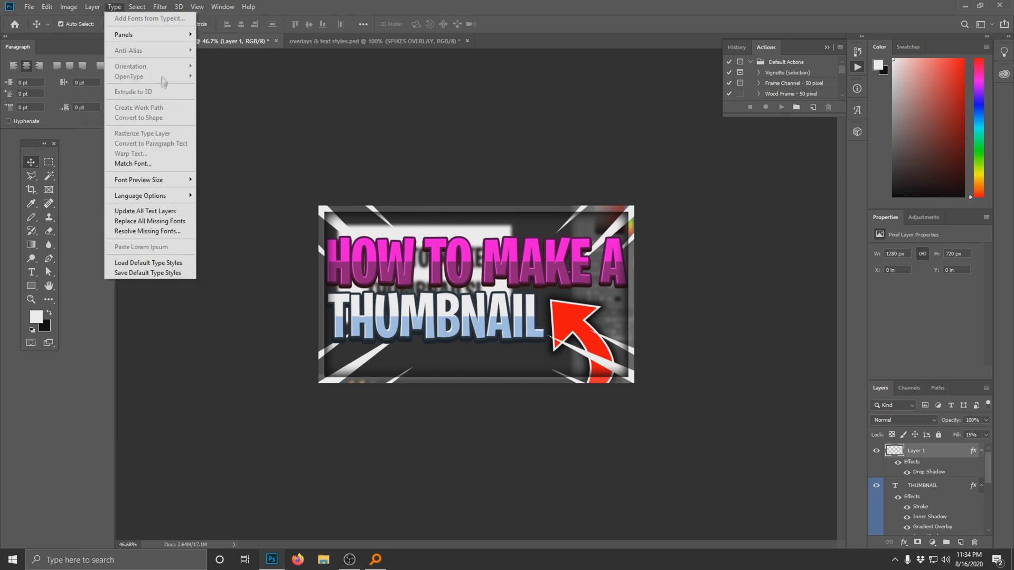
mouse_move(148, 6)
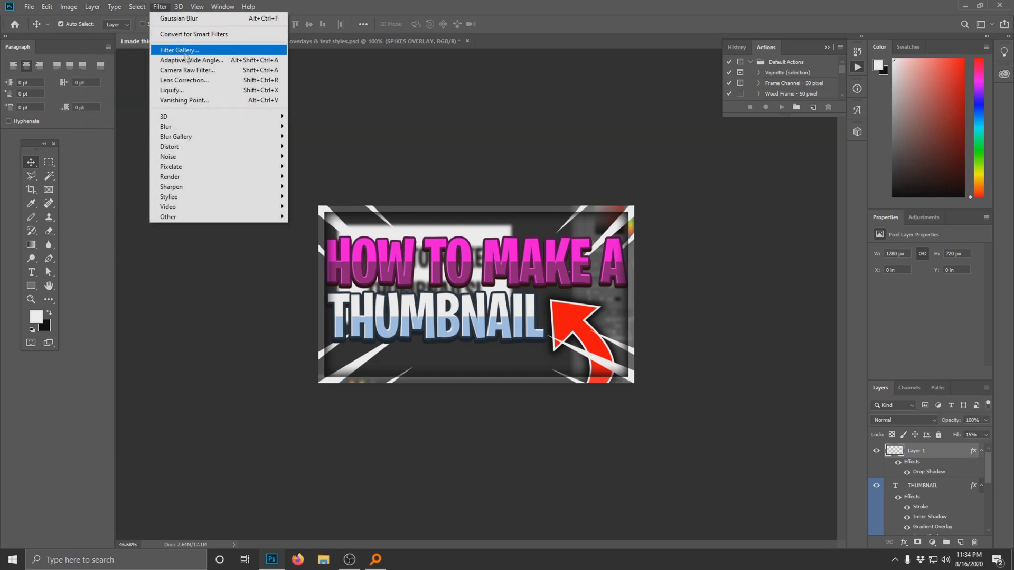
mouse_move(183, 126)
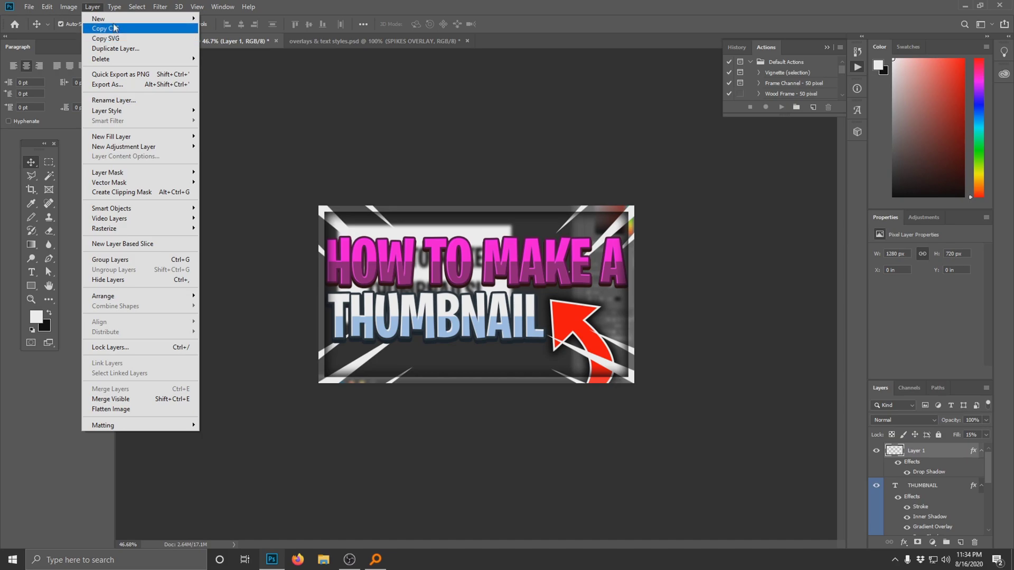
mouse_move(145, 147)
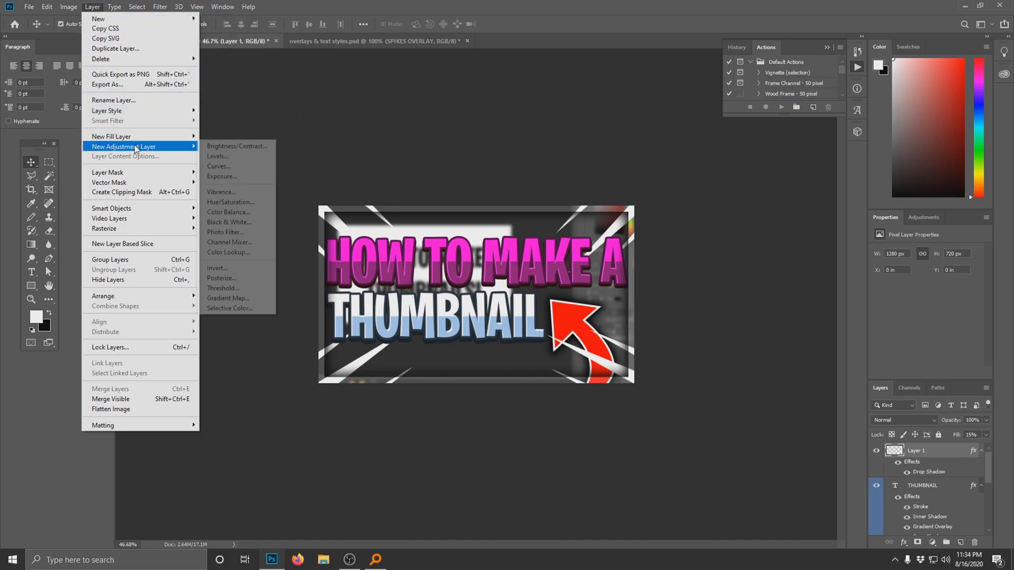
click(239, 209)
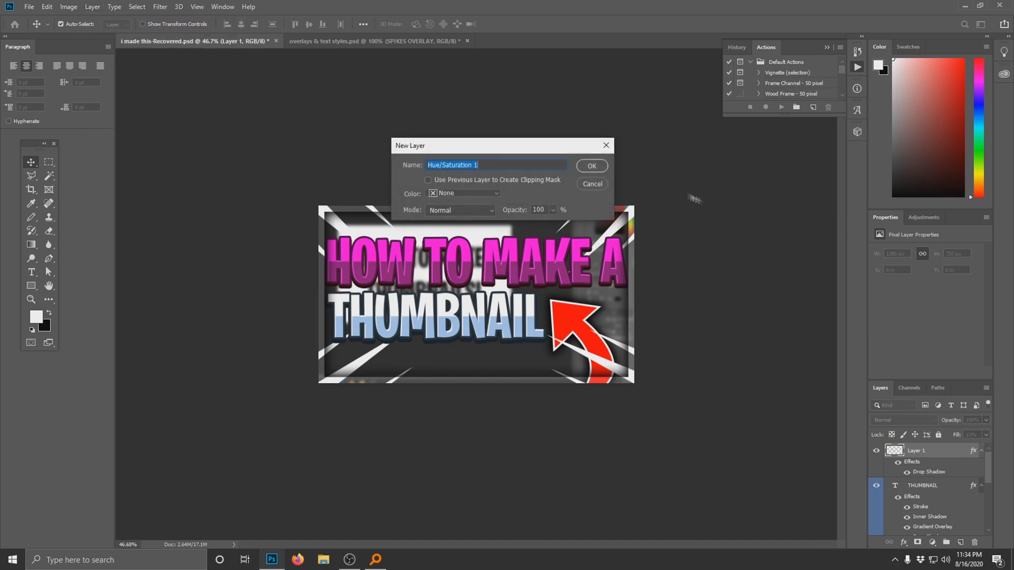
click(589, 165)
- Set the adjustment layer's saturation to +57 and check the thumbnail at large and small sizes
drag(929, 317, 992, 319)
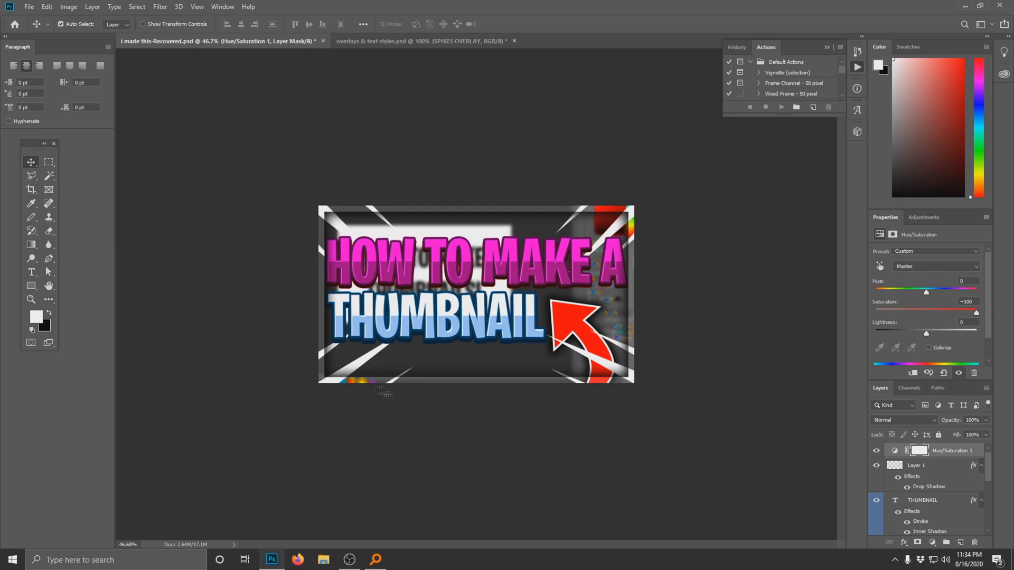
drag(976, 313, 971, 312)
scroll(476, 288, down, 2)
scroll(464, 288, up, 8)
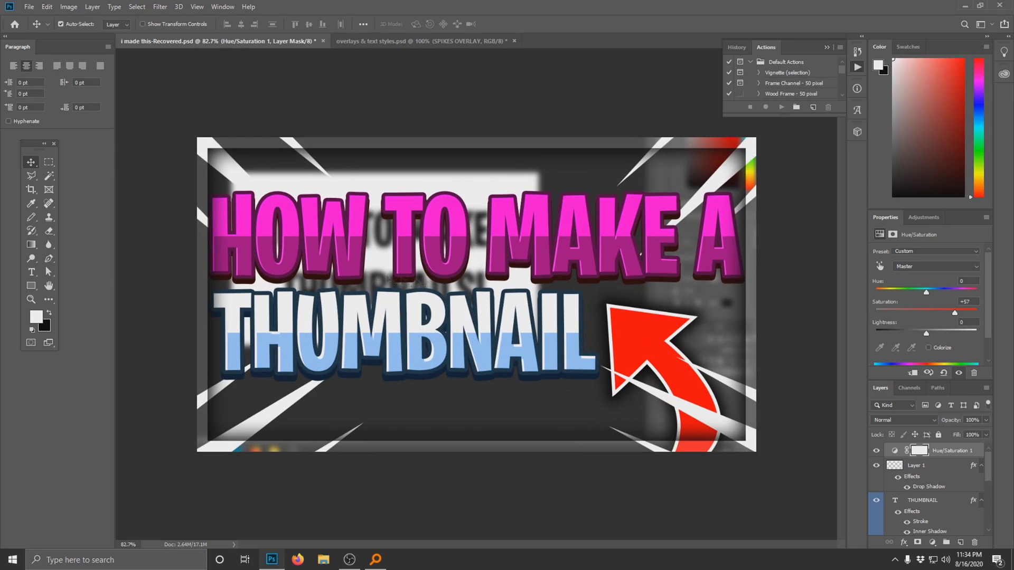
scroll(423, 351, down, 6)
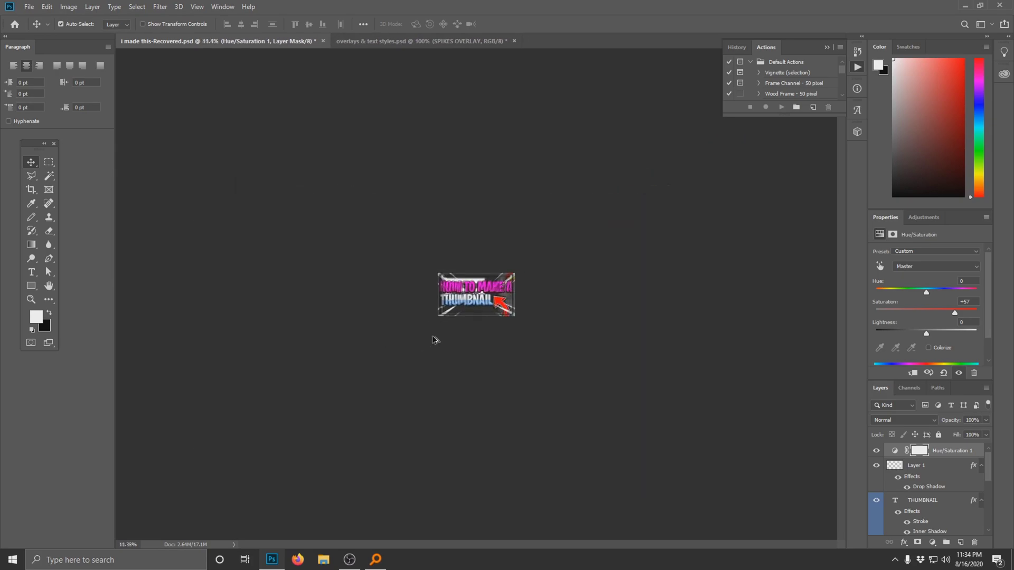
scroll(438, 343, up, 8)
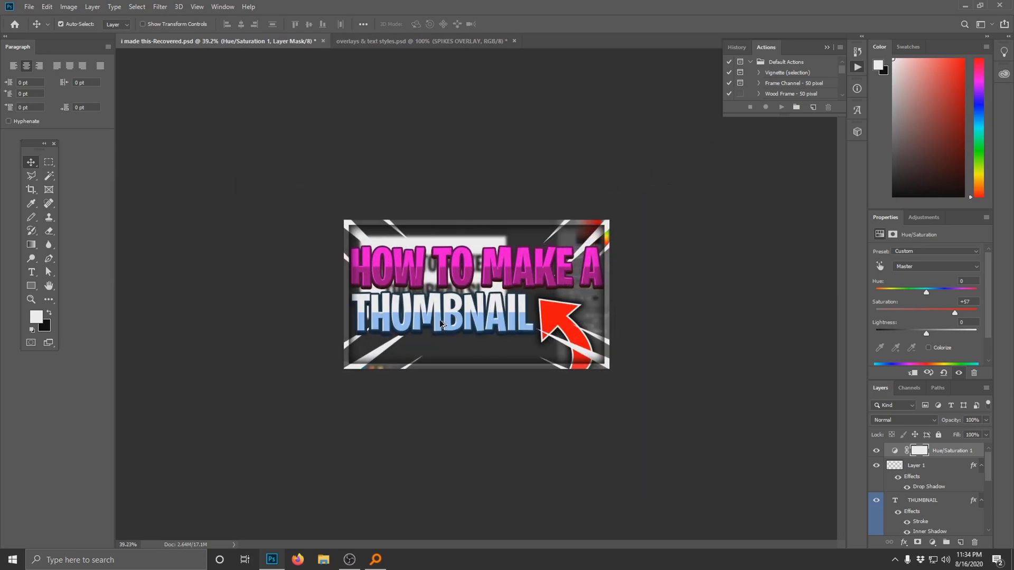